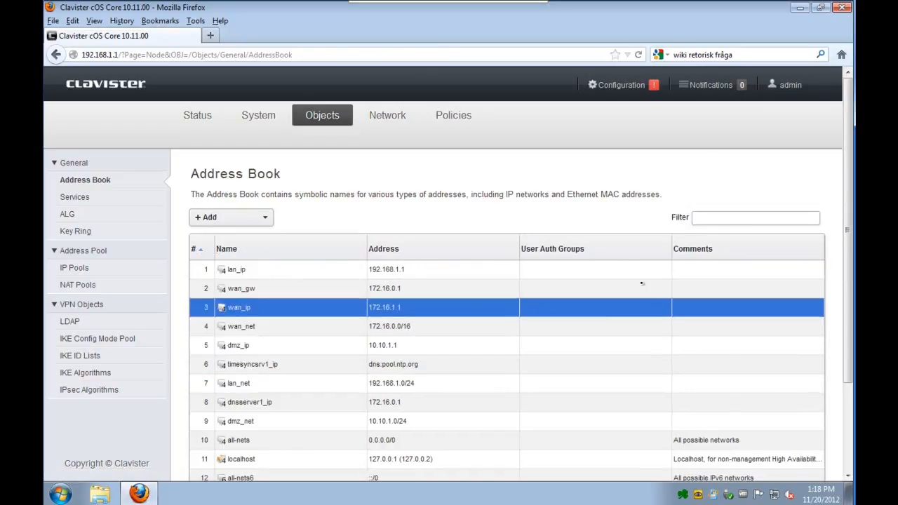
- Open the Main IP Rules list under the Policies tab
click(453, 116)
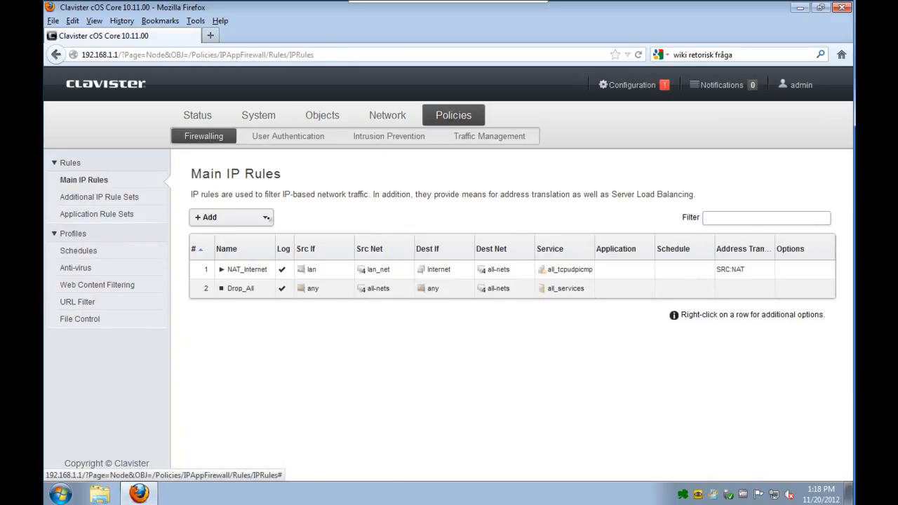
- Add a new IP Policy named Server_HTTP
click(265, 219)
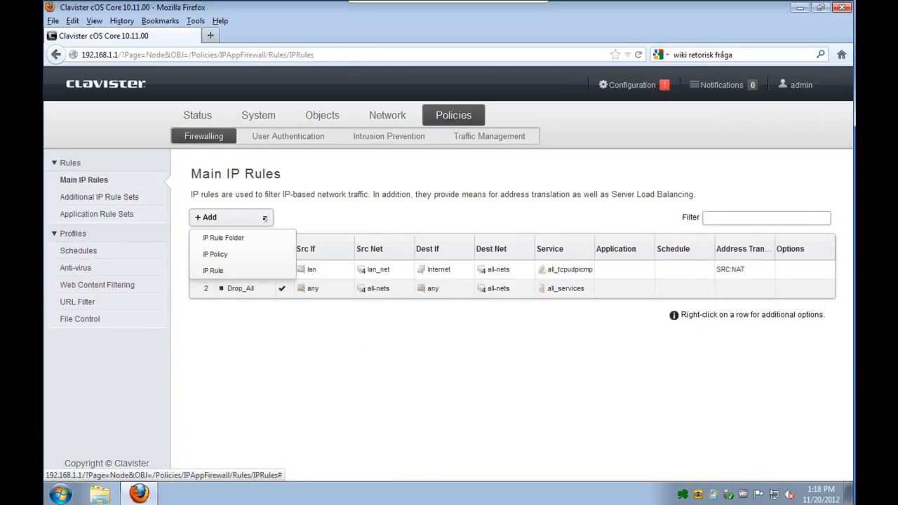
click(233, 254)
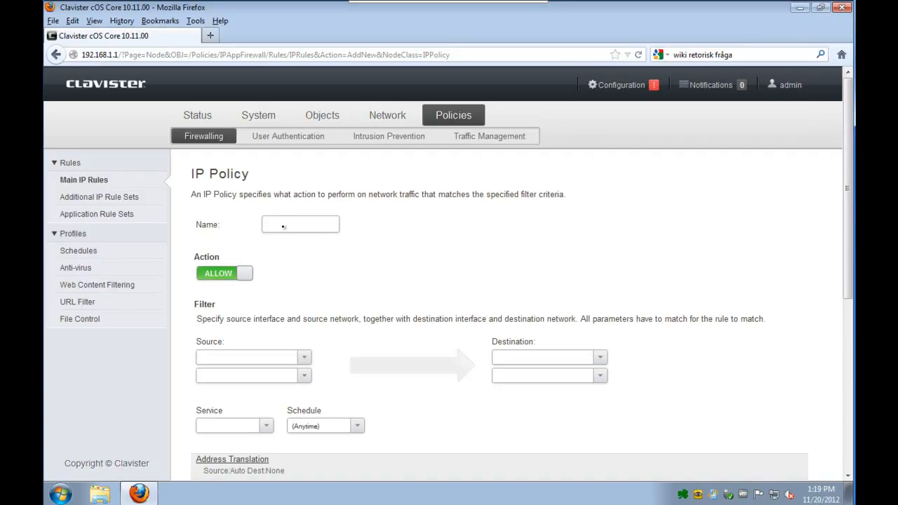
text(Server_H)
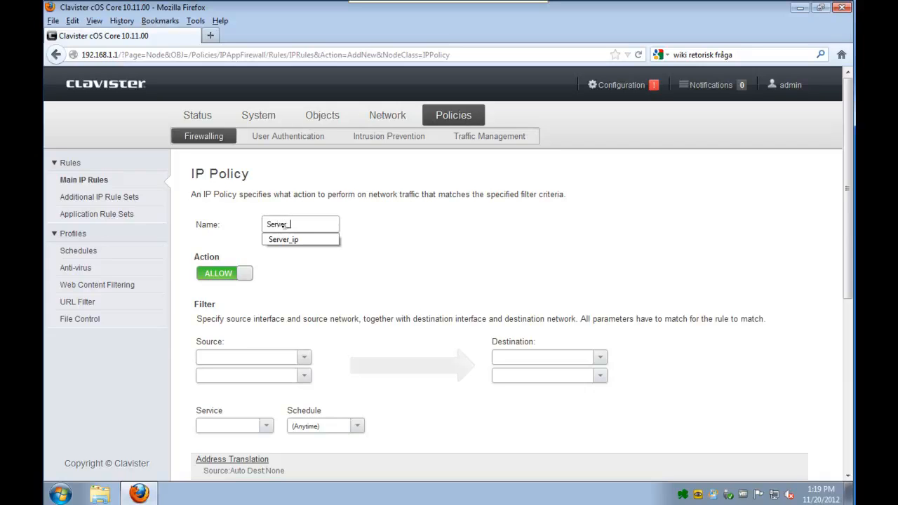
key(BackSpace)
text(HTTP)
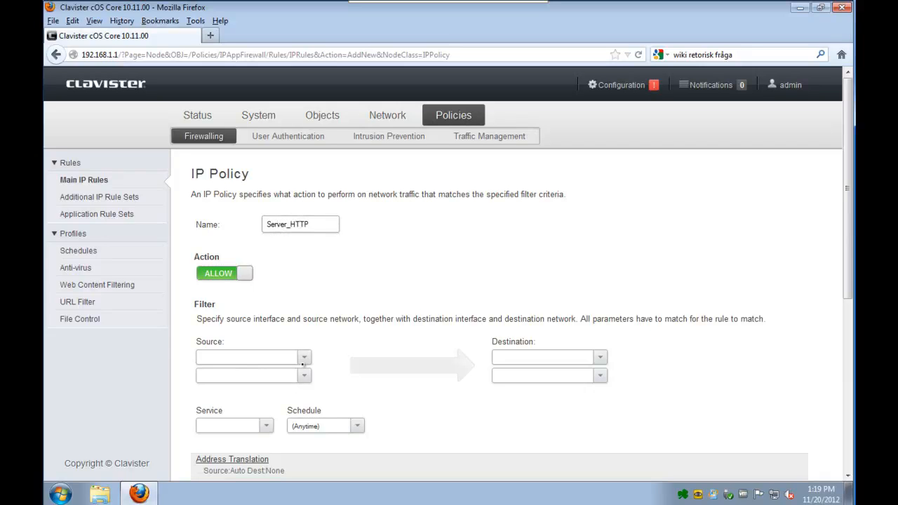
- Set the source to any/all-nets and the destination to core/wan_ip
click(304, 357)
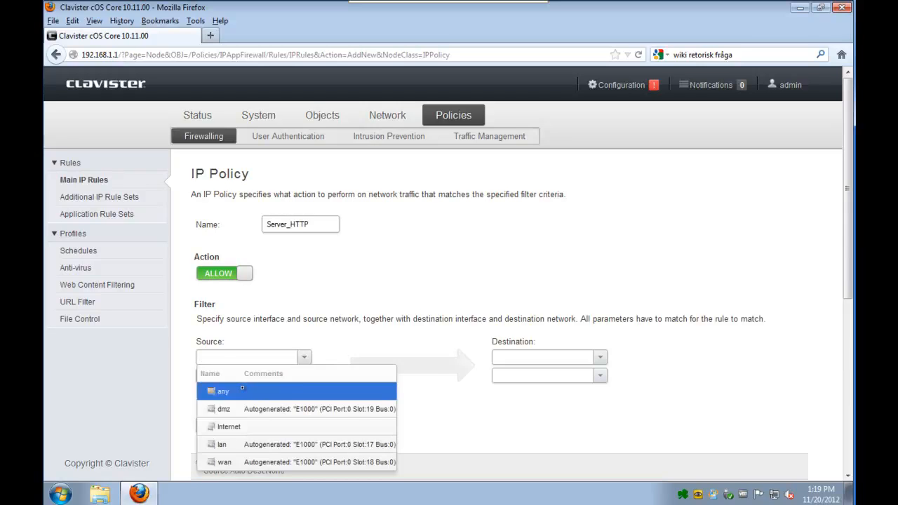
click(243, 387)
click(303, 376)
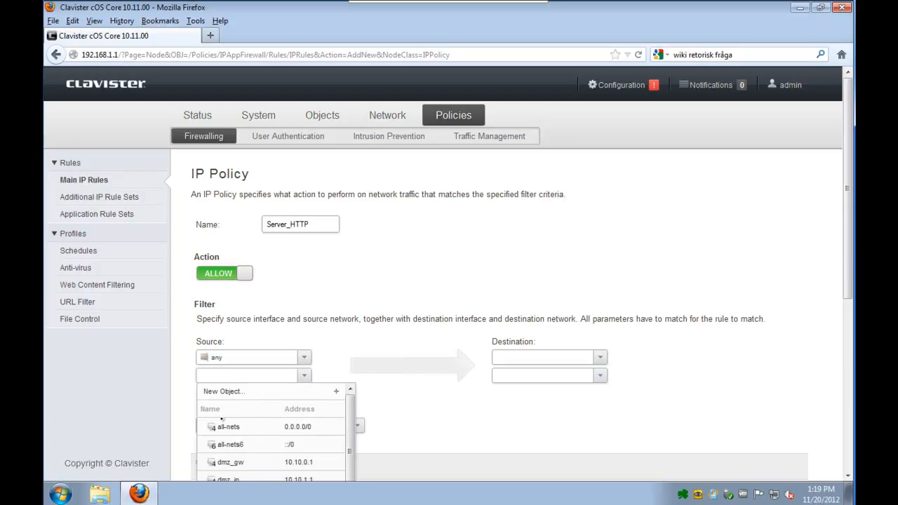
click(223, 426)
click(591, 357)
click(538, 410)
click(593, 377)
text(wan)
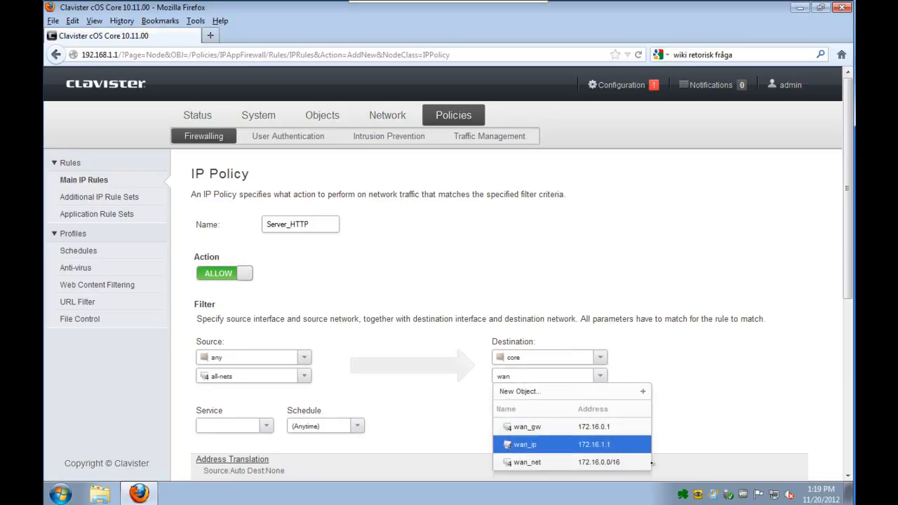
click(579, 445)
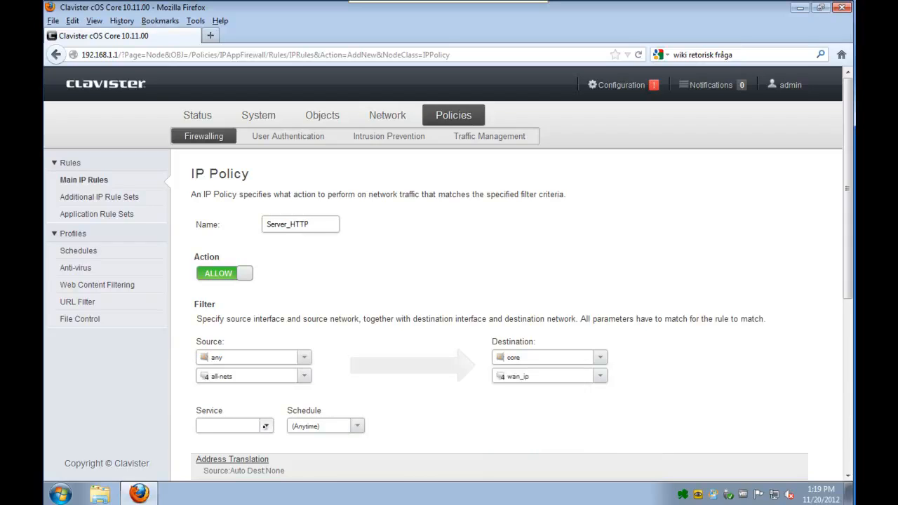
- Set the policy's service to http
click(265, 426)
text(ht)
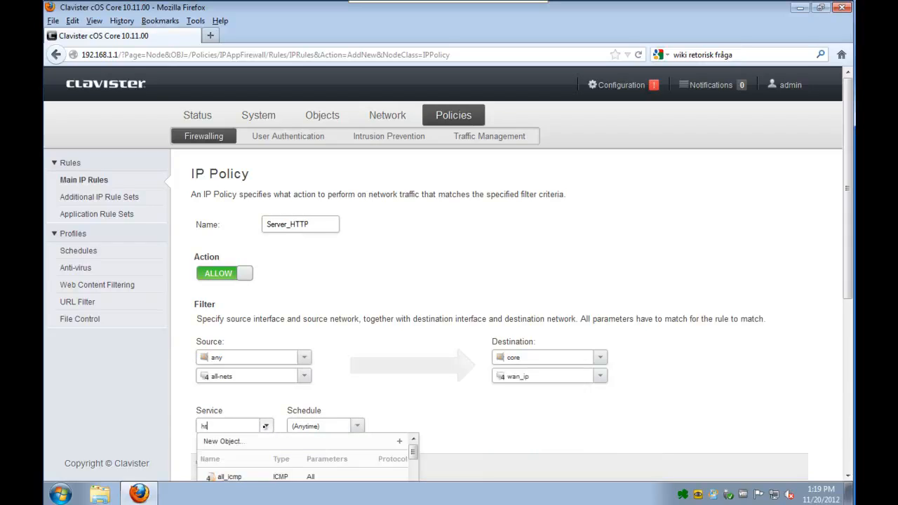
text(tp)
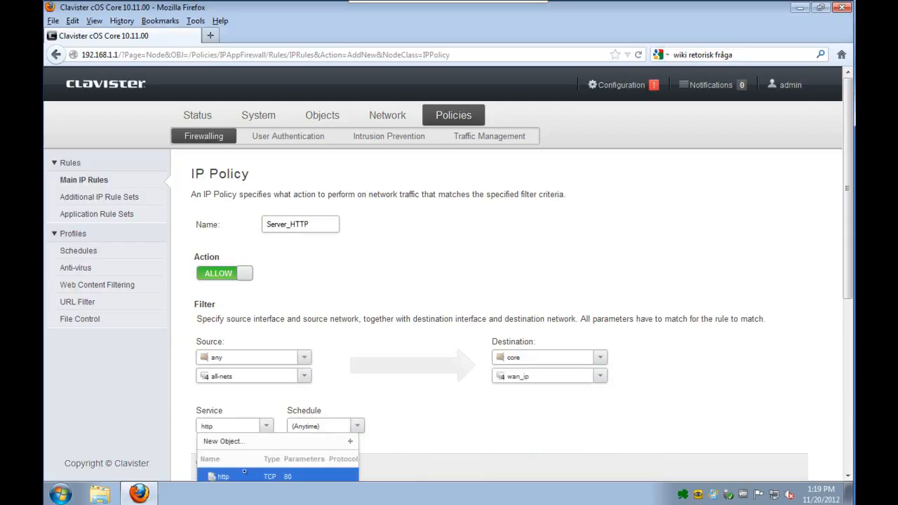
click(244, 473)
scroll(587, 419, down, 5)
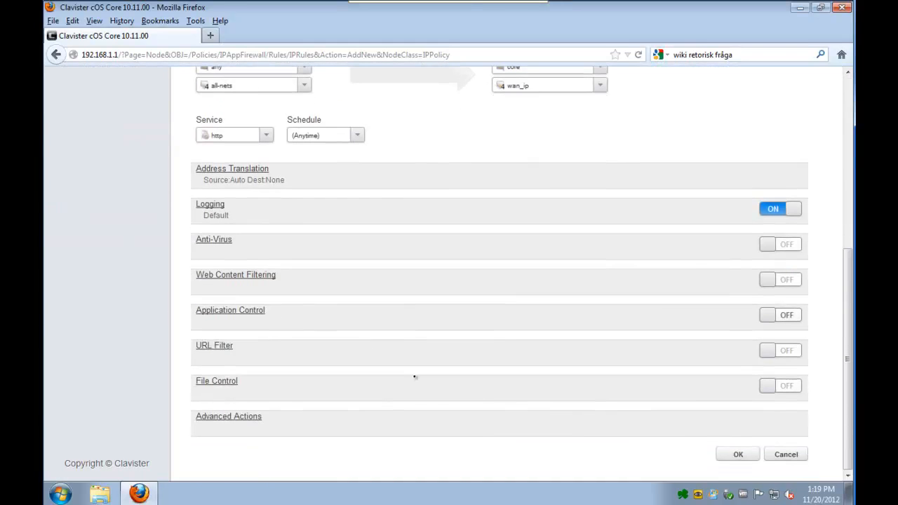
- Set destination translation to SAT port forward with new IP Server_ip
click(221, 169)
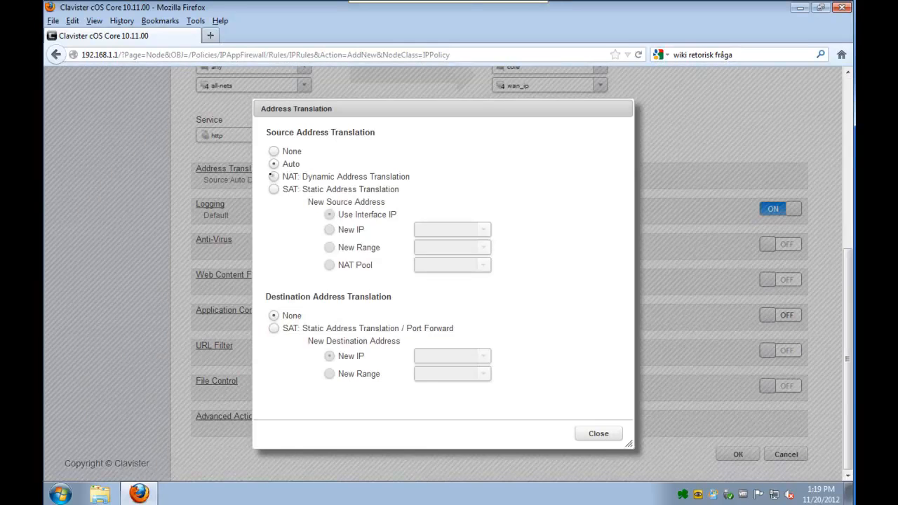
click(274, 327)
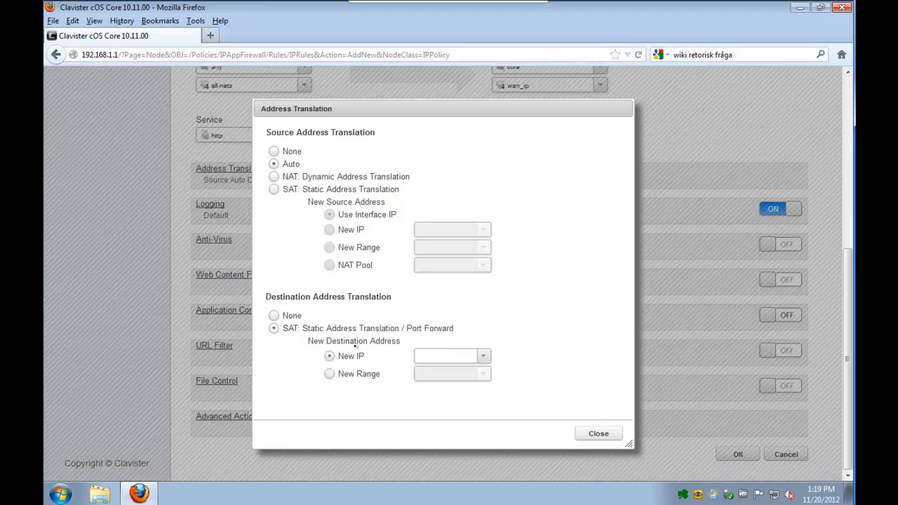
click(483, 356)
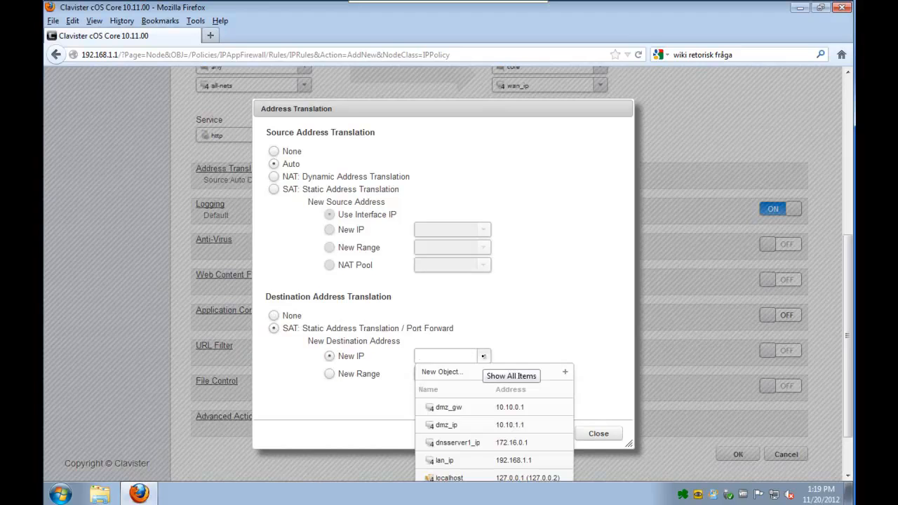
text(sr)
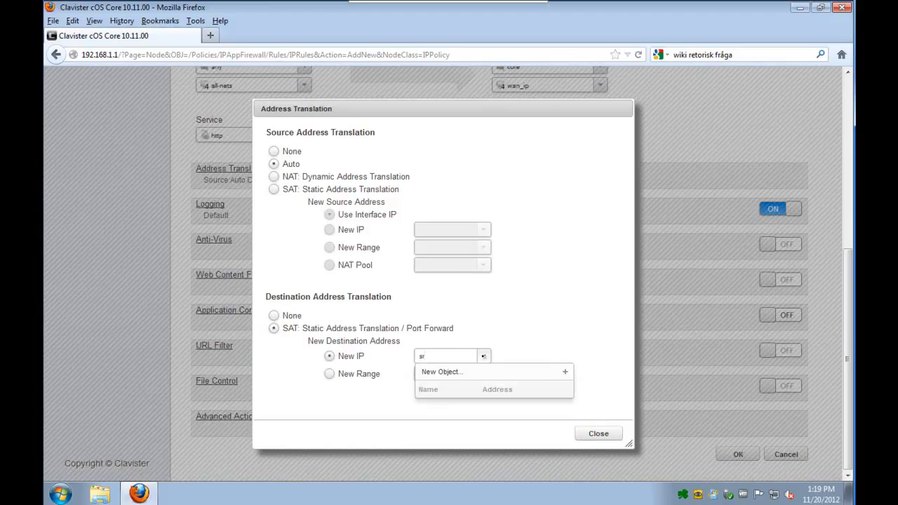
key(BackSpace)
text(er)
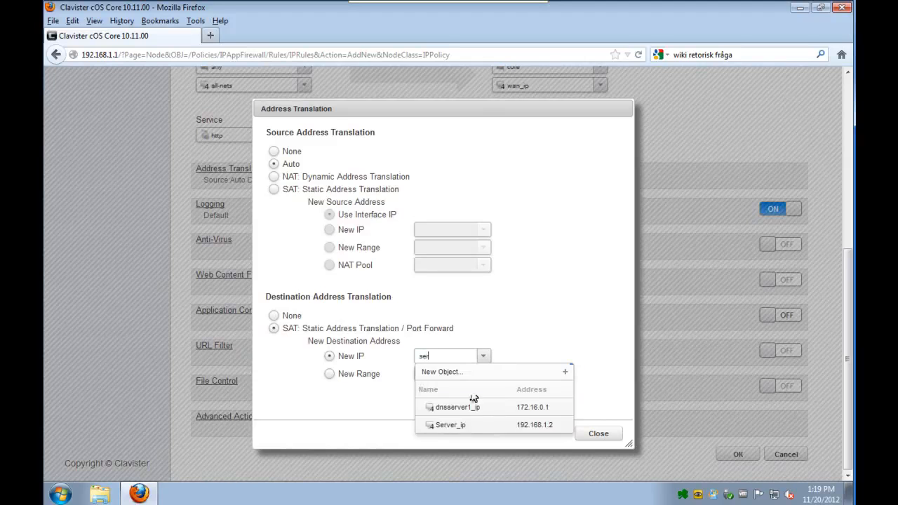
click(464, 424)
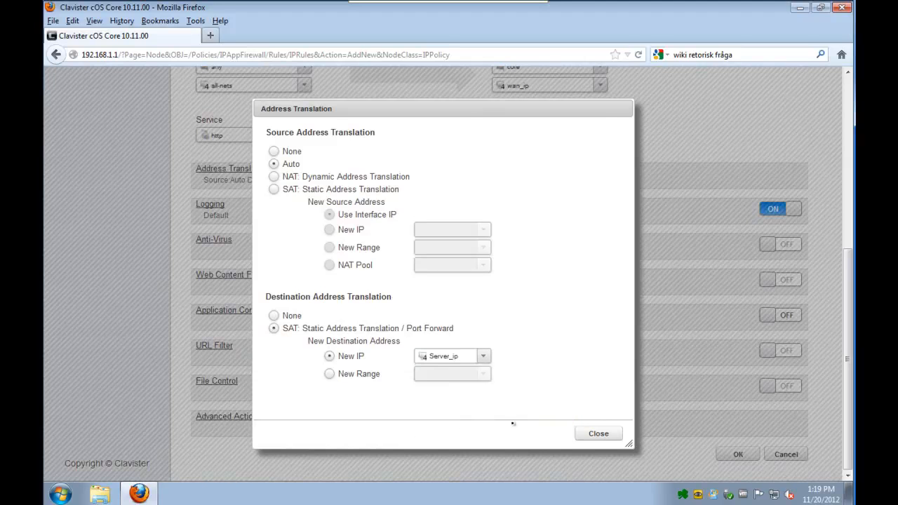
click(600, 434)
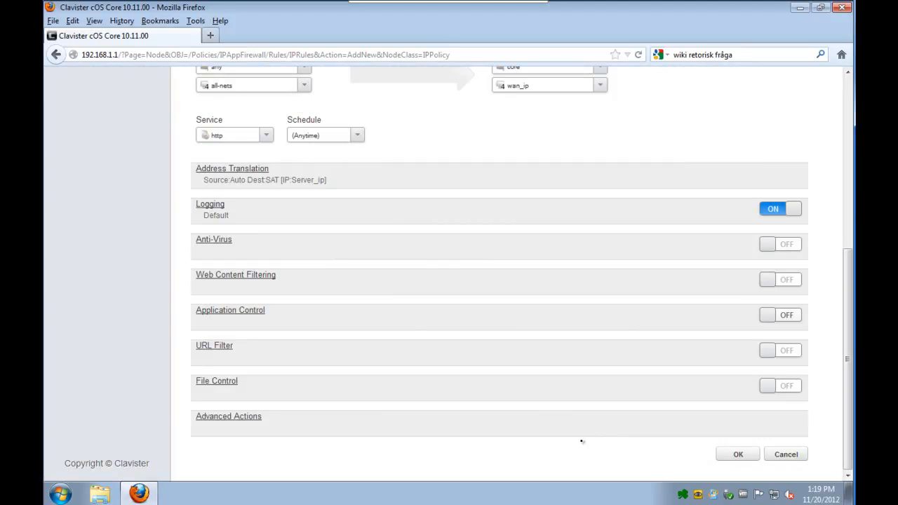
- Save the Server_HTTP policy and move it to the top of Main IP Rules
click(727, 456)
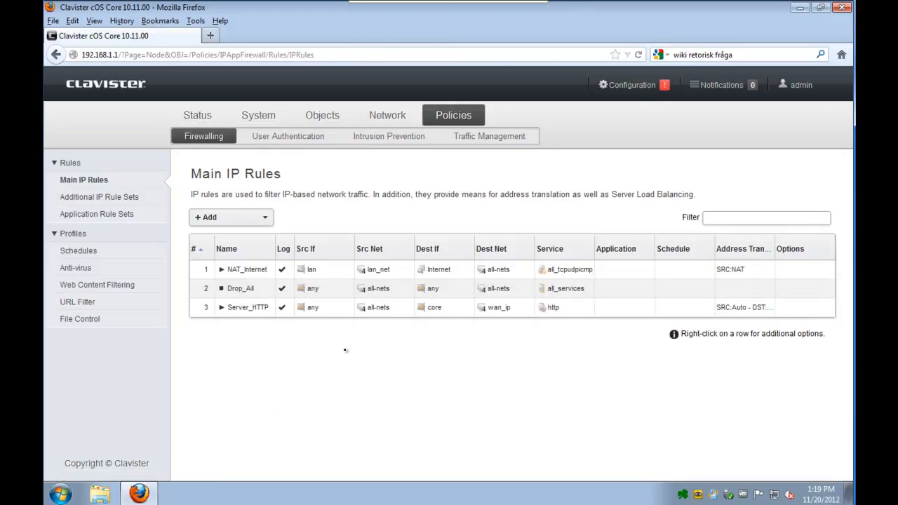
right_click(251, 313)
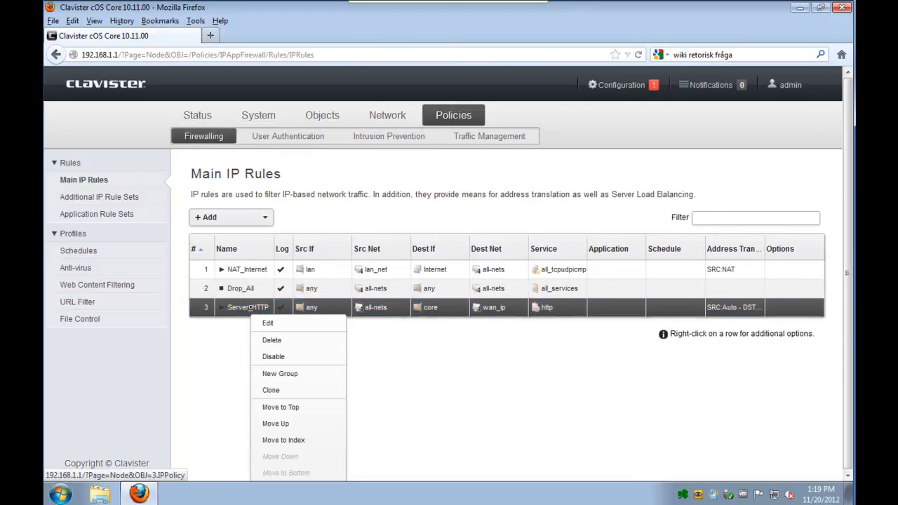
click(281, 407)
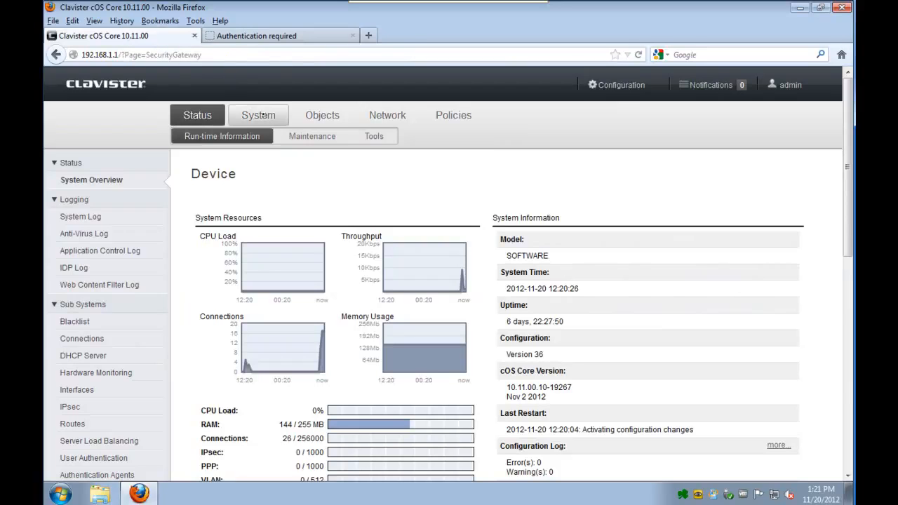
- Set the Remote Management WebUI HTTP port to 8080, then start Save and Activate
click(293, 141)
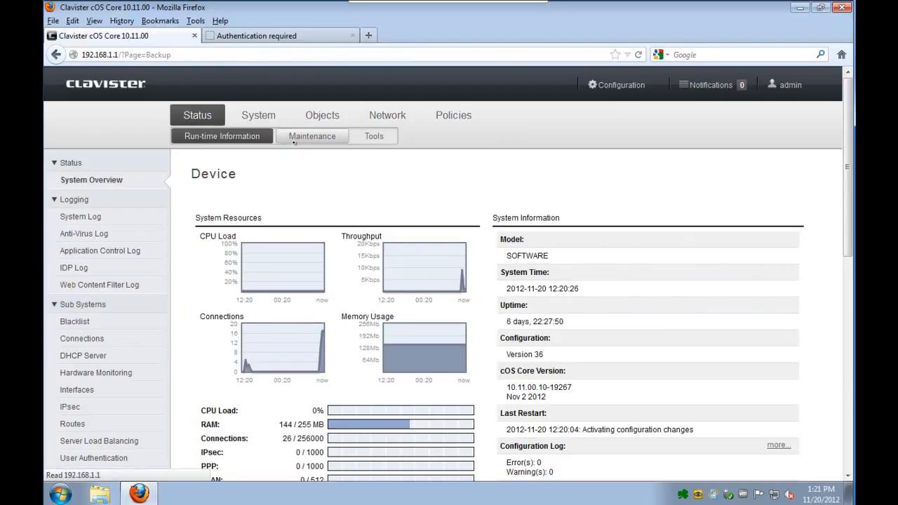
click(248, 117)
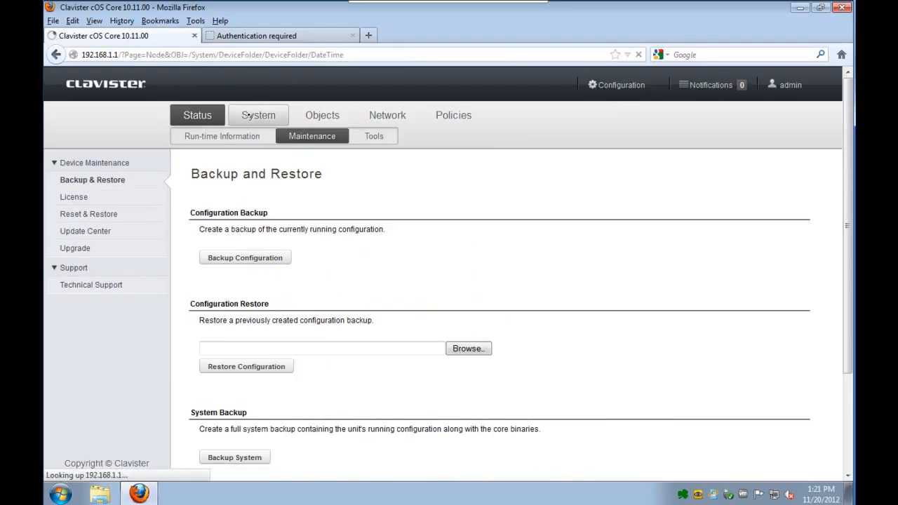
click(97, 213)
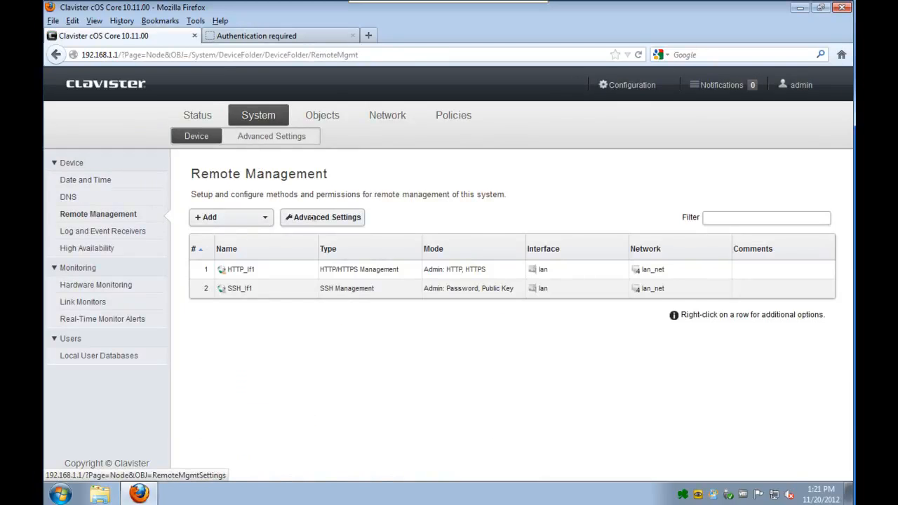
click(314, 218)
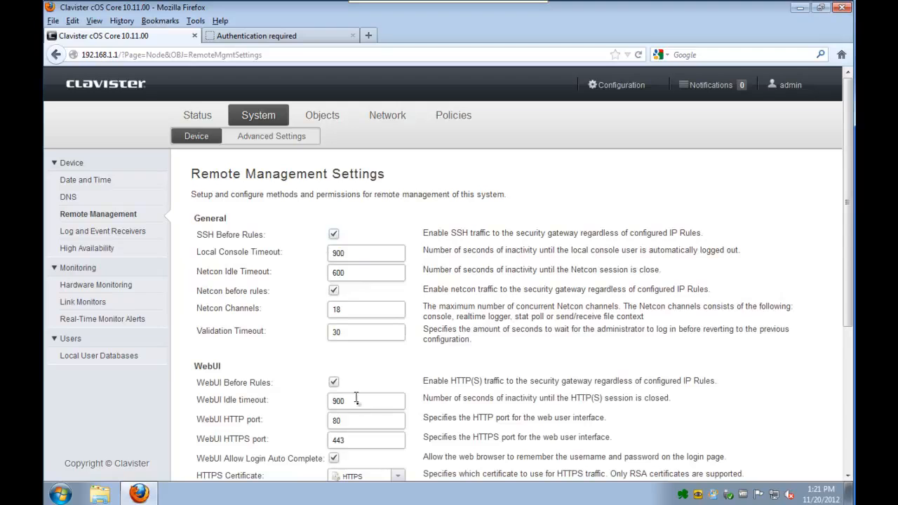
text(80)
scroll(849, 441, down, 5)
click(738, 455)
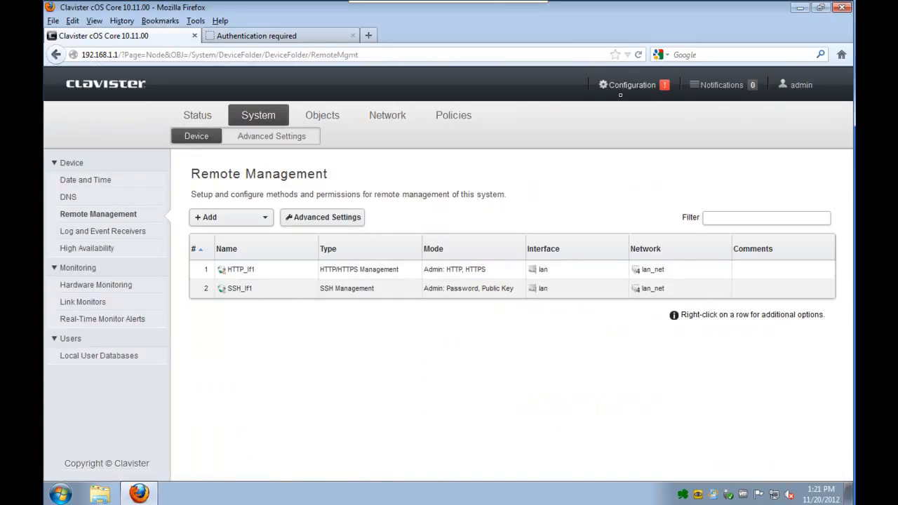
click(620, 85)
- Confirm Save and Activate, log back in as admin, and let the browser remember the password
click(468, 132)
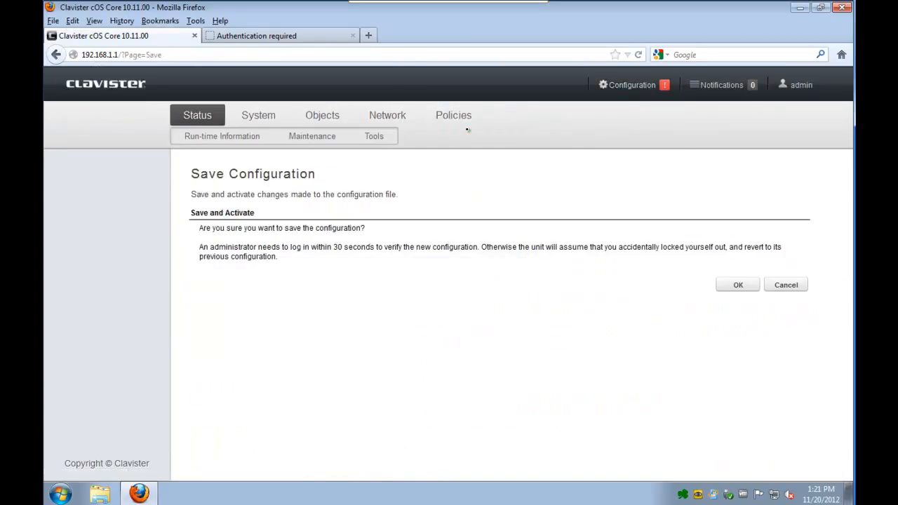
click(729, 288)
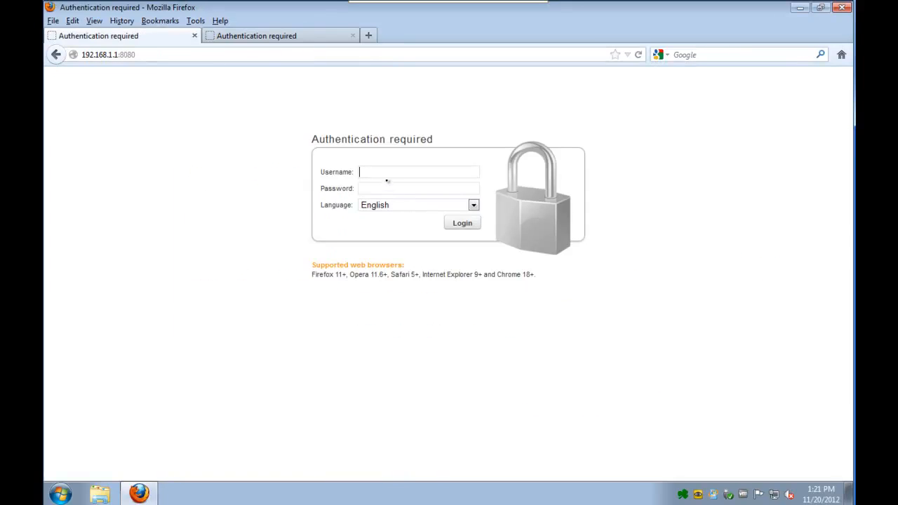
text(admin)
key(Tab)
text(admin)
key(Return)
click(260, 126)
drag(280, 290, 200, 283)
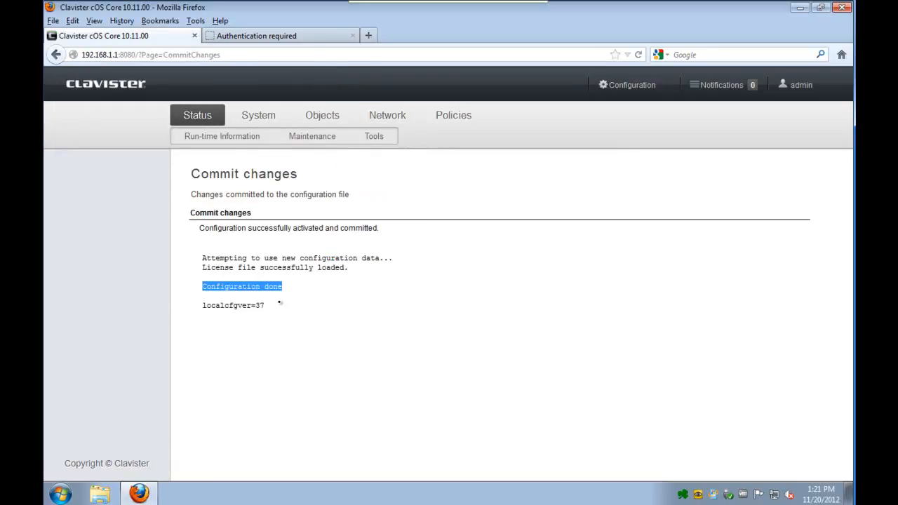
- Load 172.16.1.1 in a new browser tab
click(211, 35)
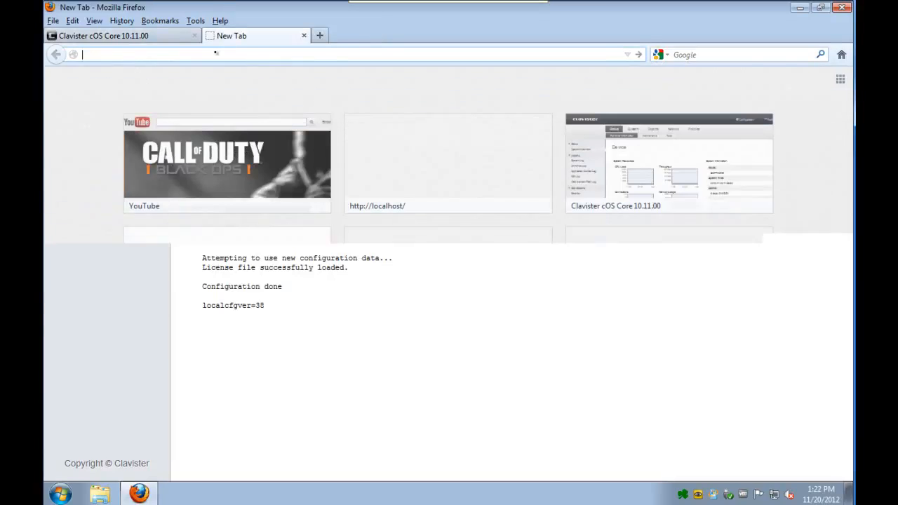
text(172.16.1.1/)
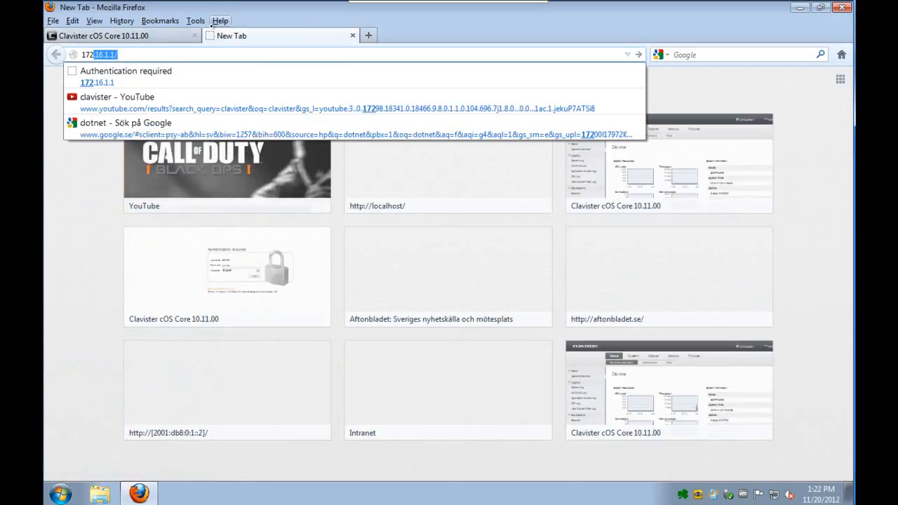
key(Return)
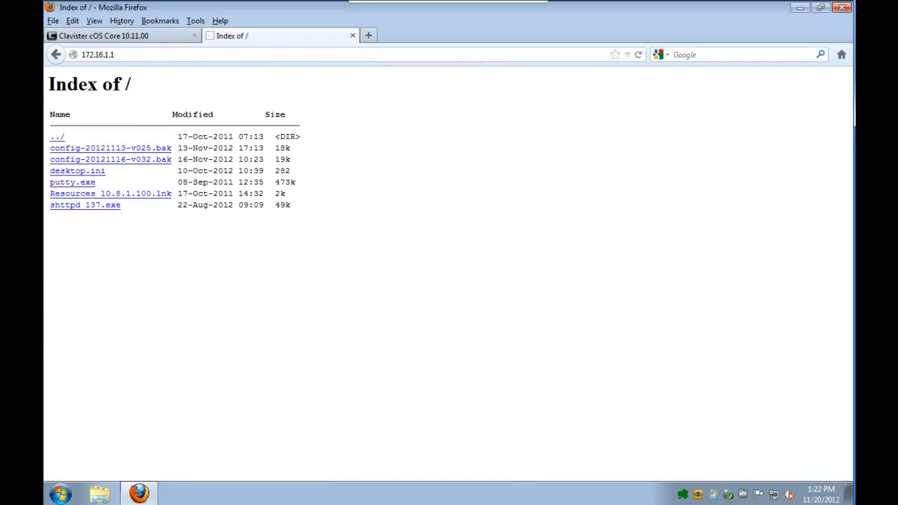
- Reload 172.16.1.1 and check its GET entry in the SHTTPD log, then close the log
right_click(682, 494)
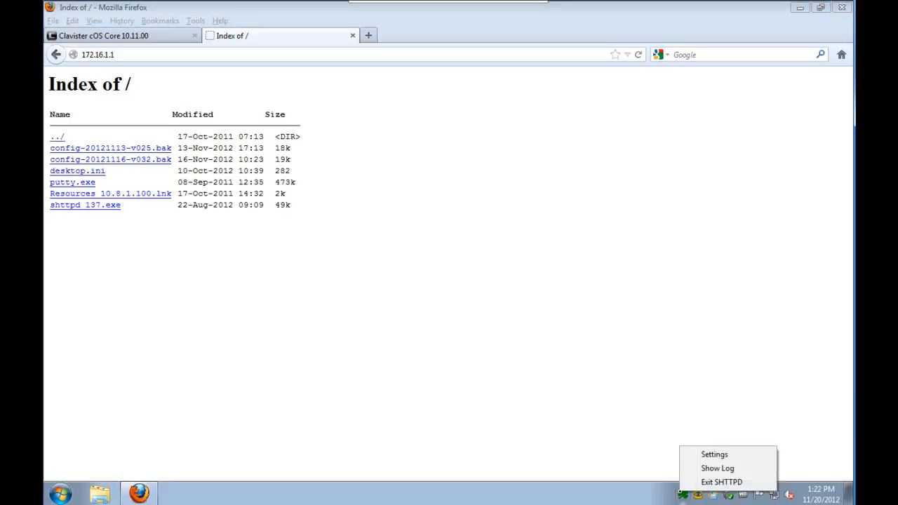
click(711, 468)
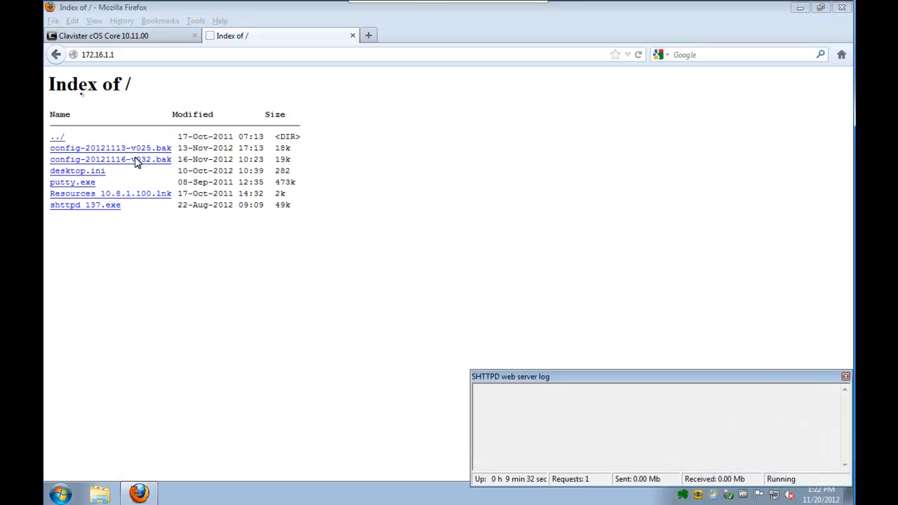
click(131, 59)
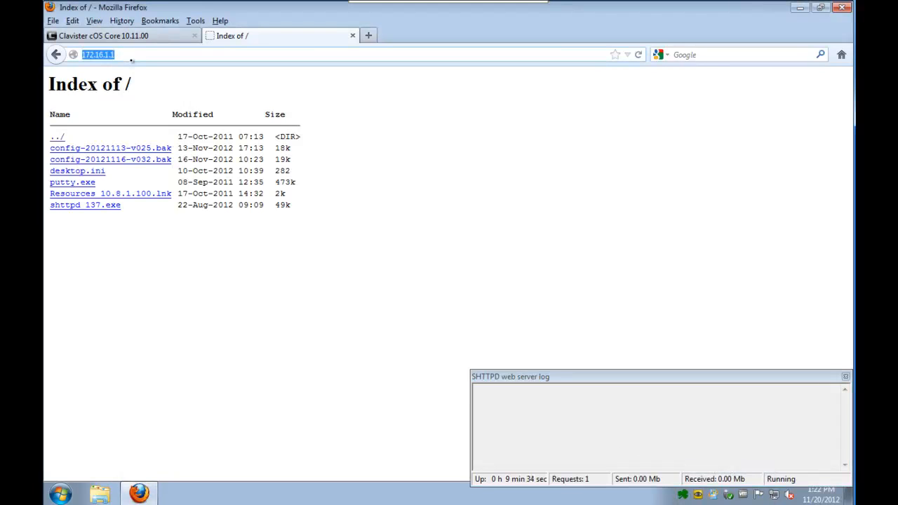
key(Return)
drag(618, 403, 452, 377)
click(646, 433)
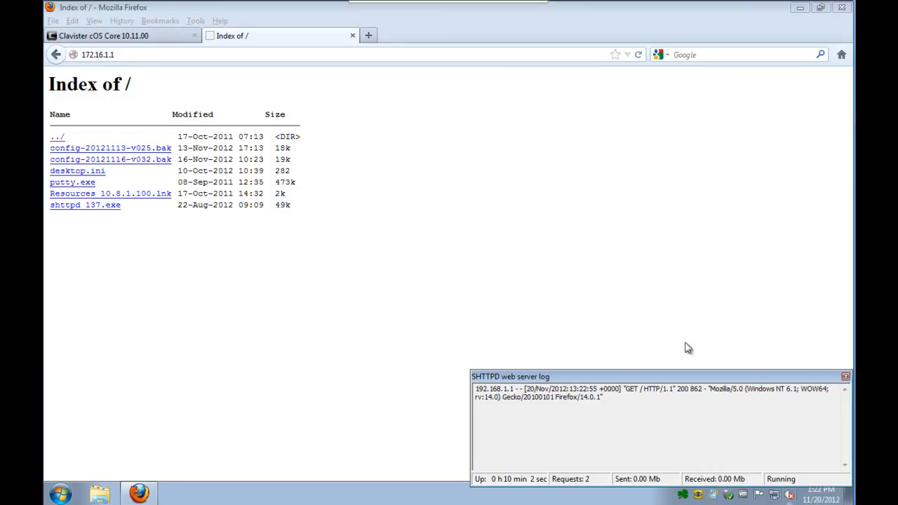
click(845, 377)
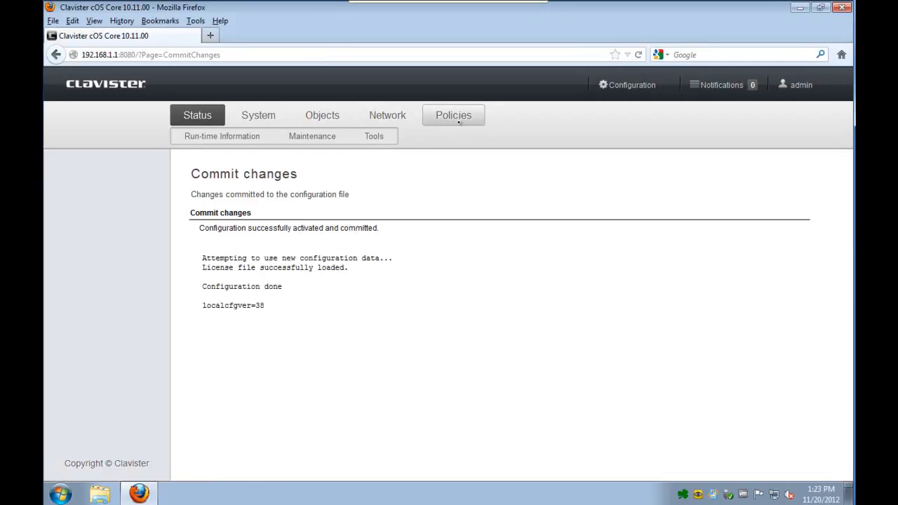
- Clone the Server_HTTP rule and rename the copy Server_SMTP
click(458, 122)
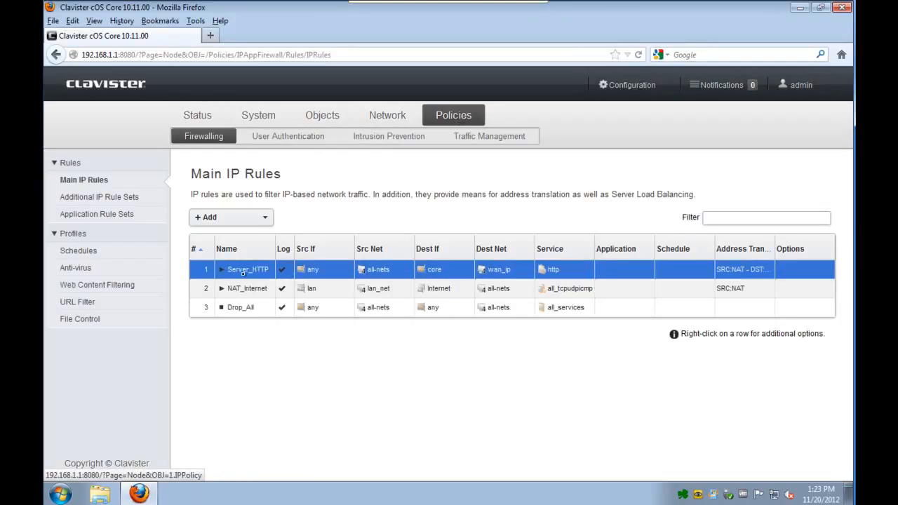
right_click(243, 274)
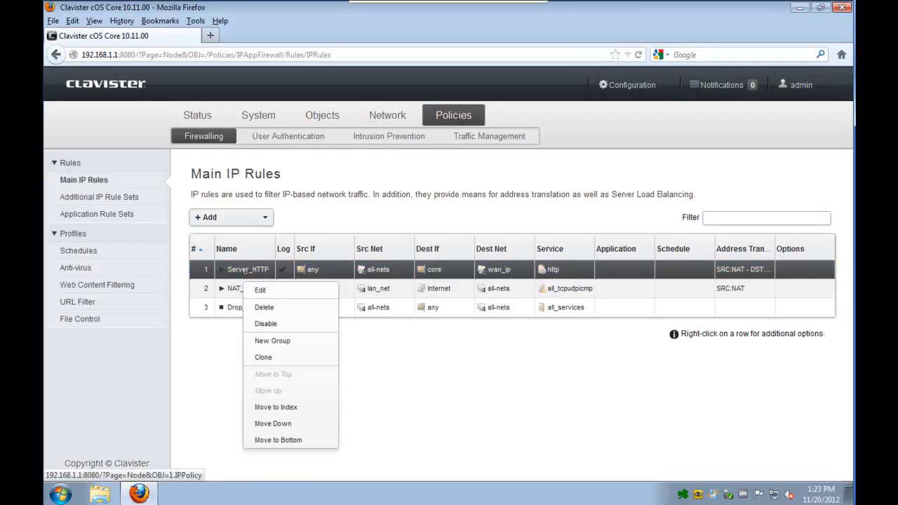
click(274, 357)
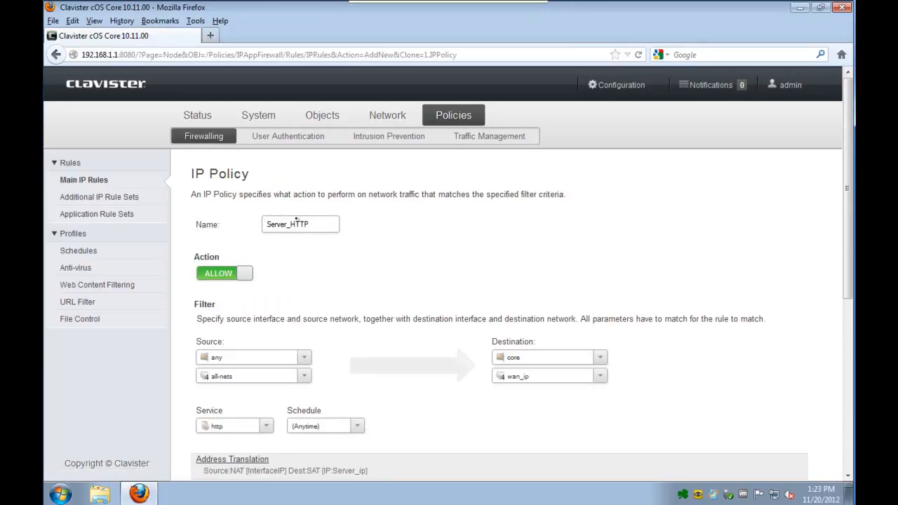
drag(292, 223, 337, 218)
text(SMTP)
- Set the cloned rule's service to smtp and save it
click(251, 430)
text(smtp)
click(244, 476)
scroll(756, 397, down, 5)
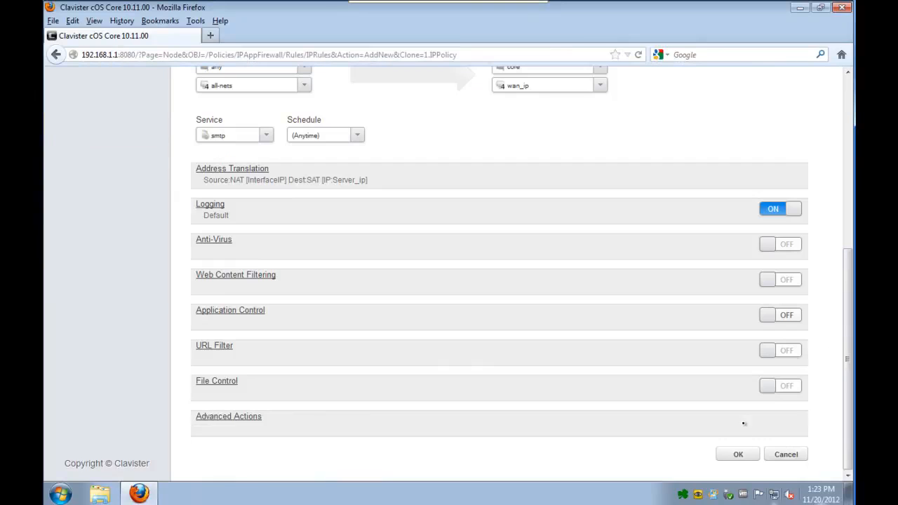
click(737, 455)
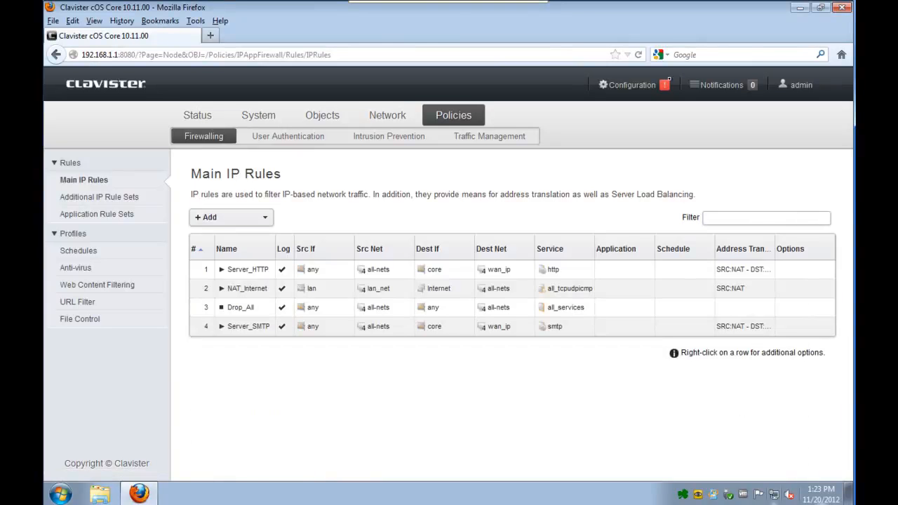
- Move Server_SMTP to index 2 in Main IP Rules
right_click(242, 331)
click(284, 463)
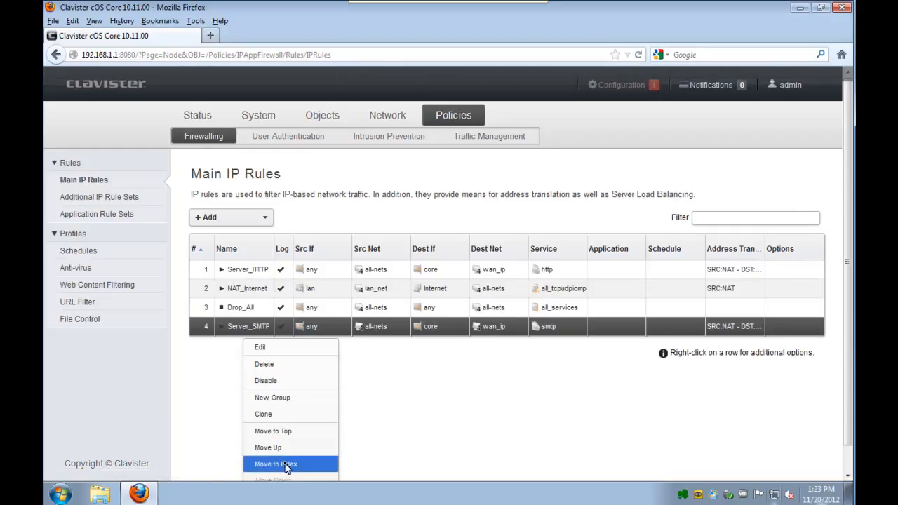
text(2)
click(432, 248)
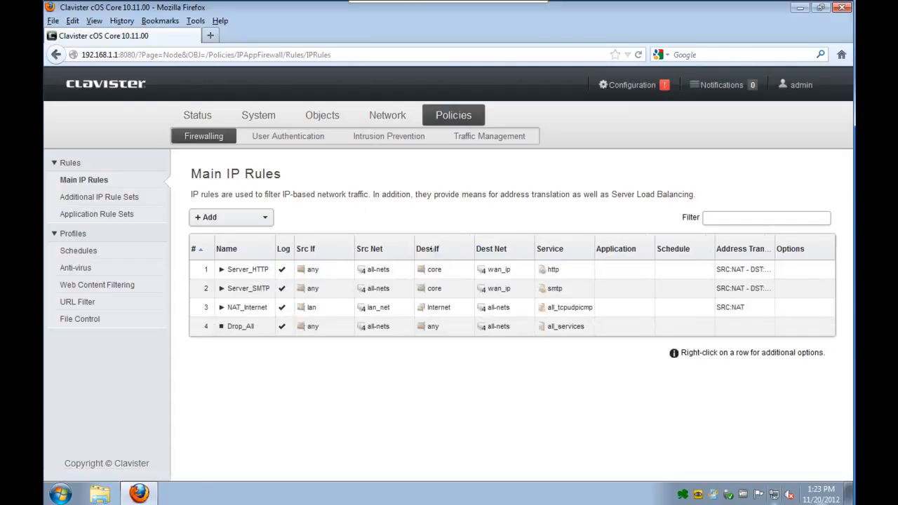
- Save and activate the configuration
click(624, 84)
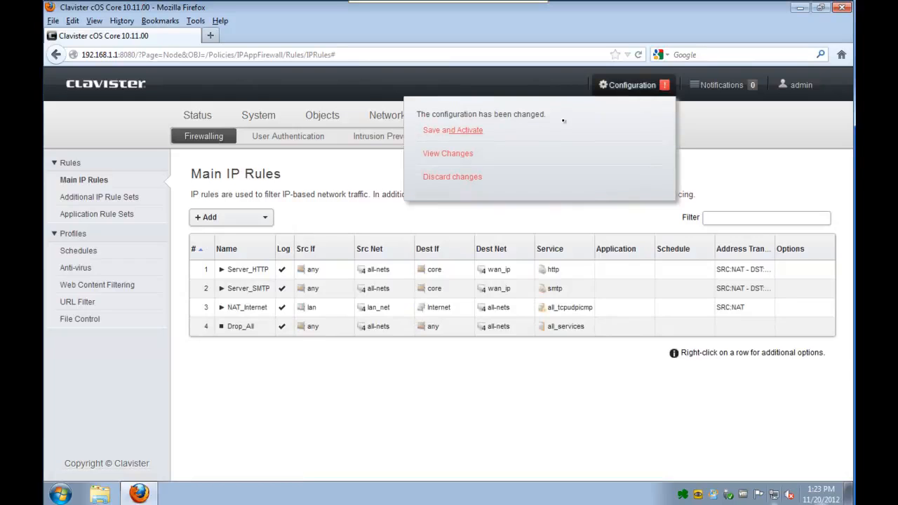
click(487, 130)
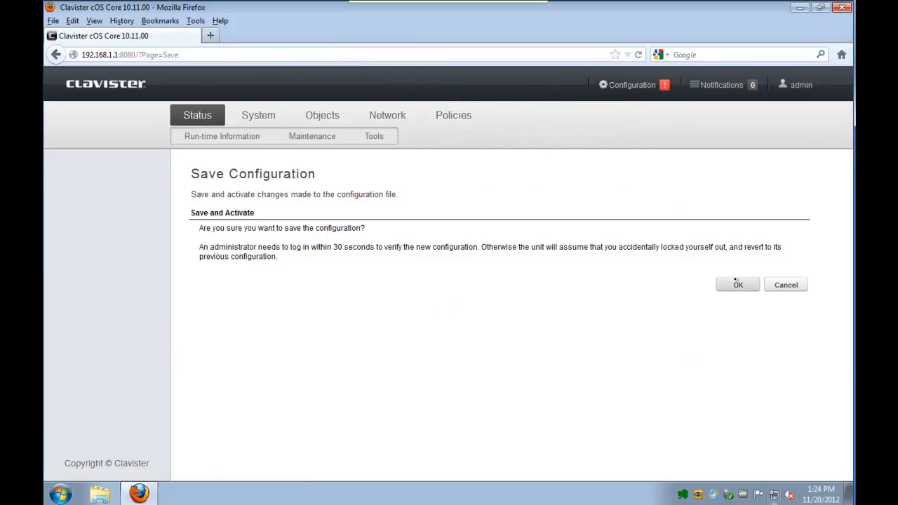
click(736, 282)
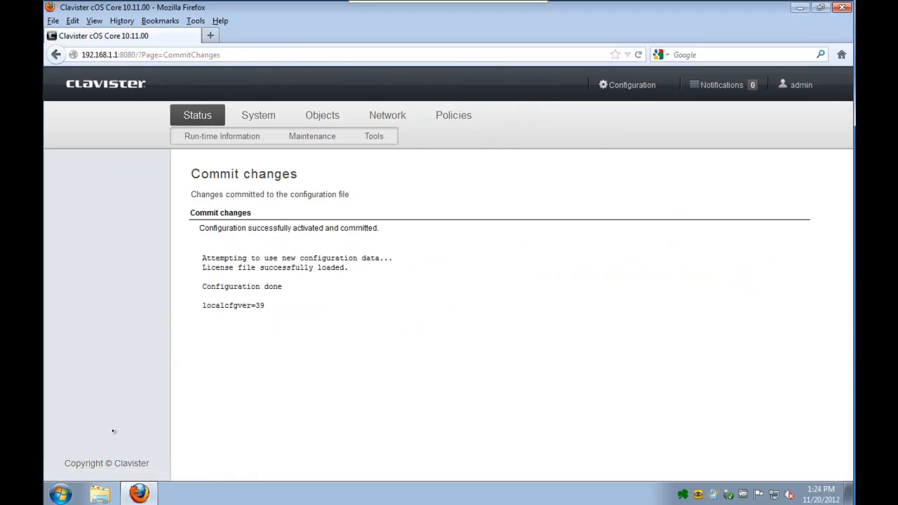
- Telnet with PuTTY to 172.16.1.1 port 25 and send the line 'test'
click(799, 8)
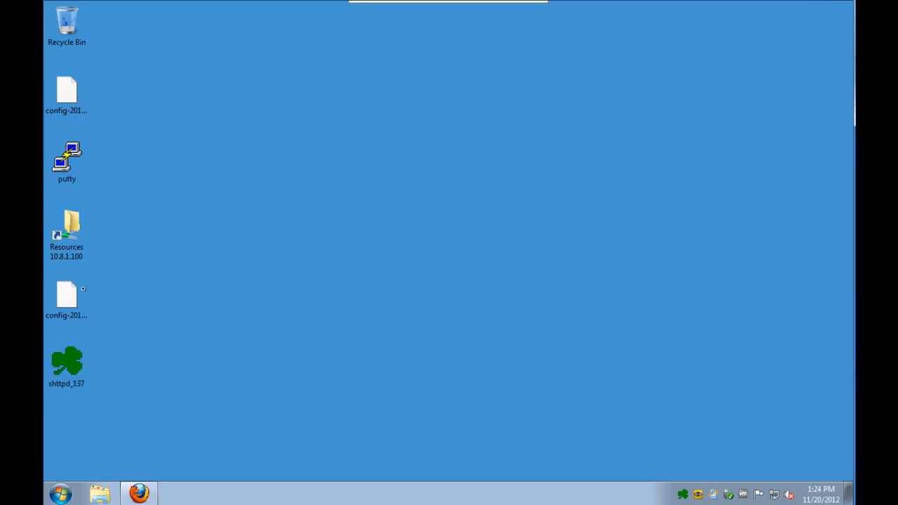
double_click(72, 179)
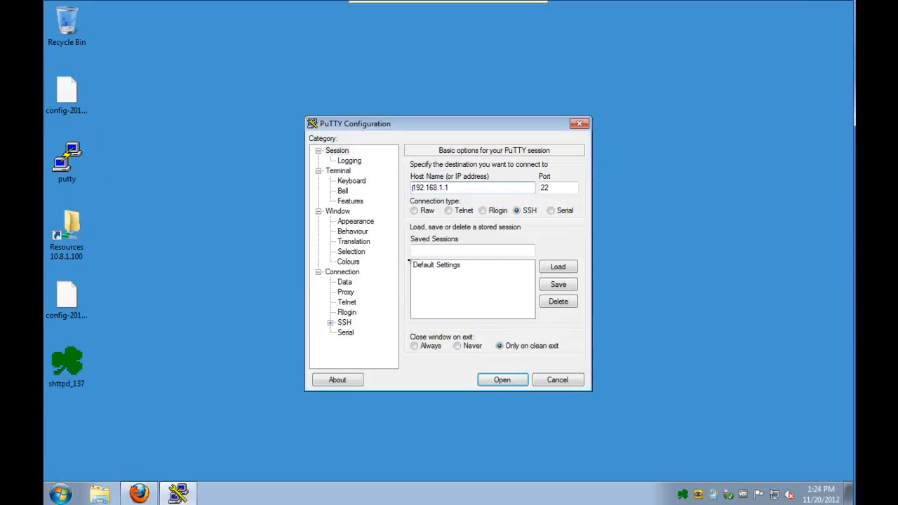
text(172.16.1.1)
key(Tab)
text(24)
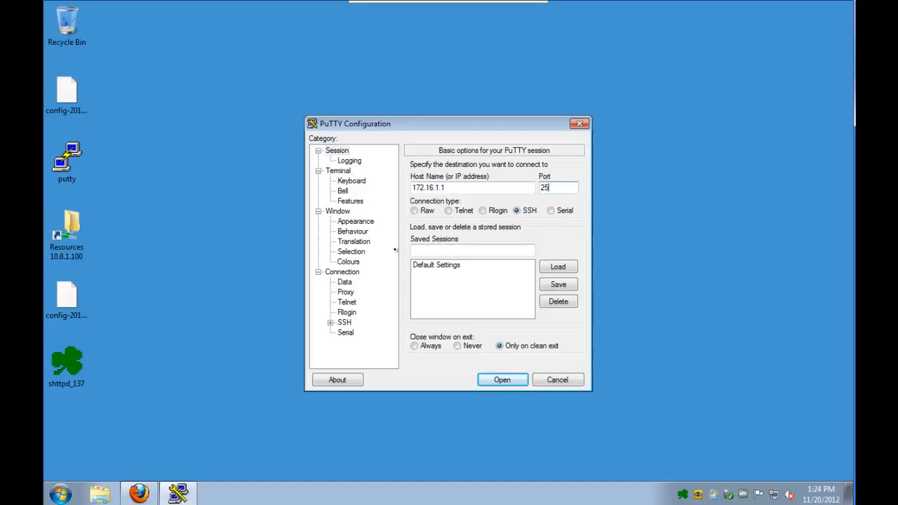
click(449, 210)
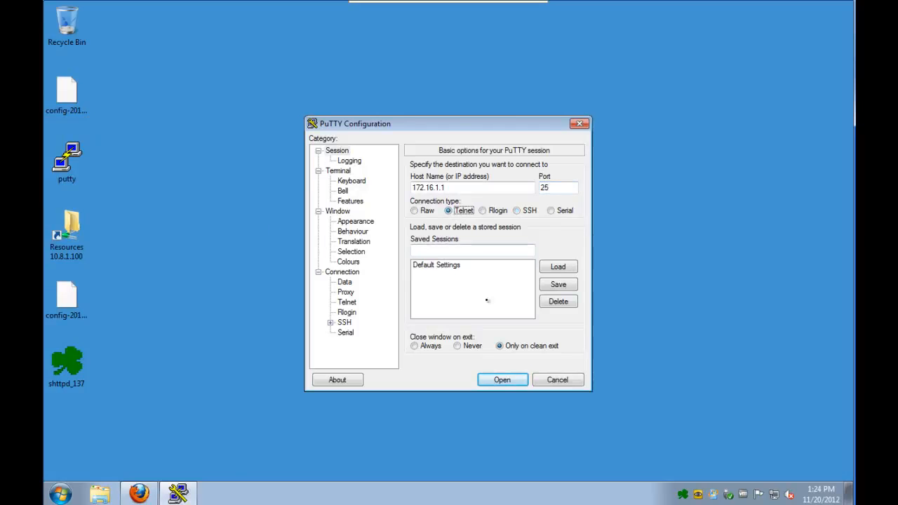
click(502, 379)
text(test)
key(Return)
- Check the WebUI System Log for the Server_SMTP connection entry
key(alt+Tab)
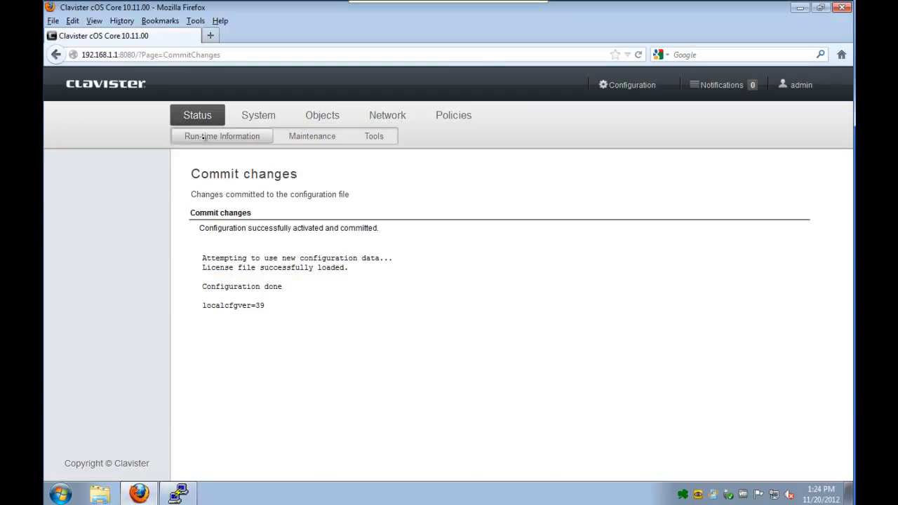
click(202, 137)
click(77, 219)
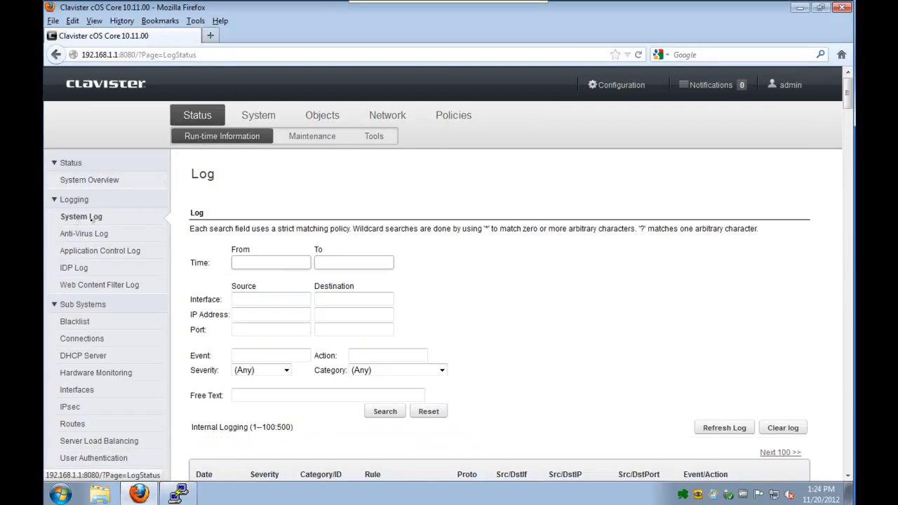
scroll(542, 362, down, 10)
scroll(542, 361, up, 5)
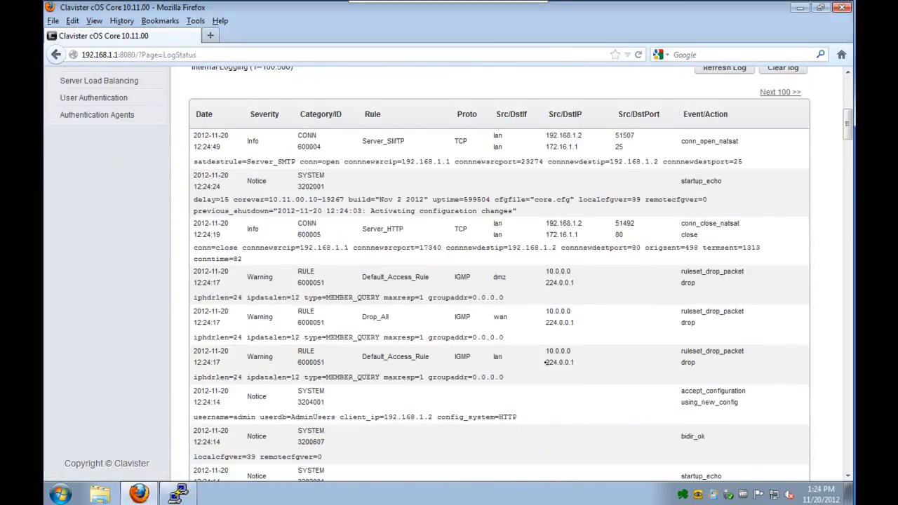